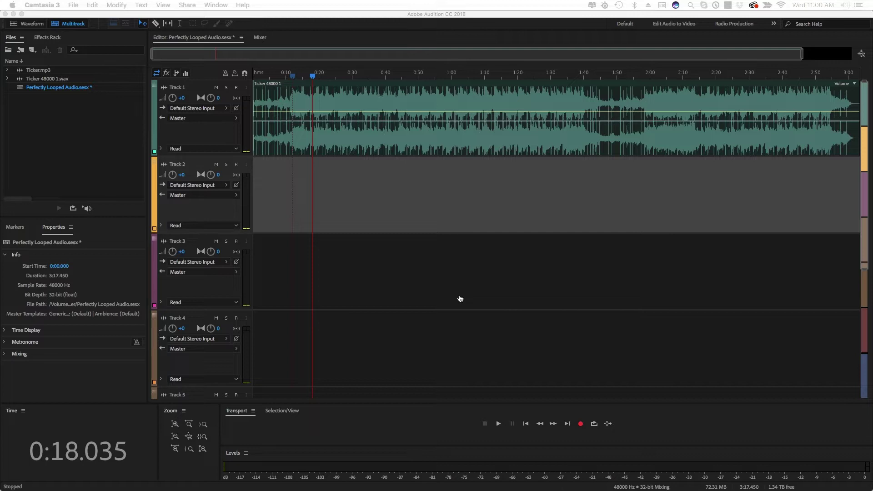
- Switch from Audition to the MMBC Promo Video 2018 project in Final Cut Pro with Cmd+Tab
key(super+Tab)
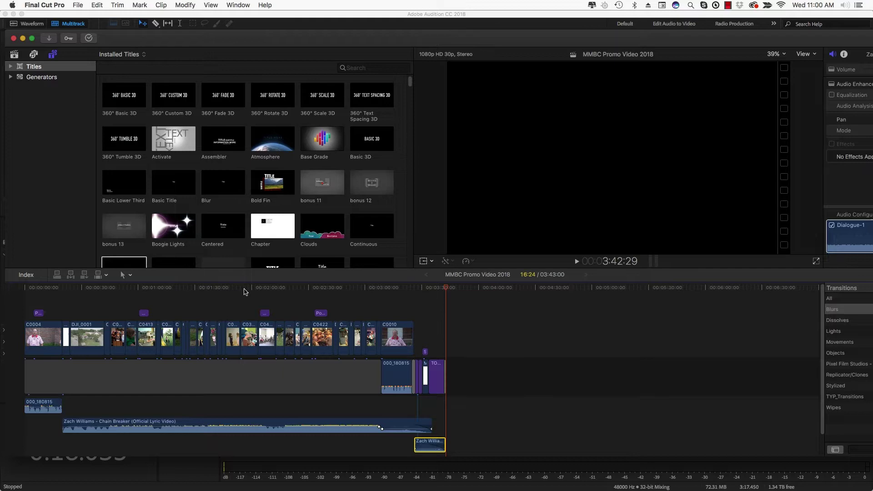
- Confirm the promo video timeline ends at 3:43, then go back to the Audition session
drag(245, 289, 449, 288)
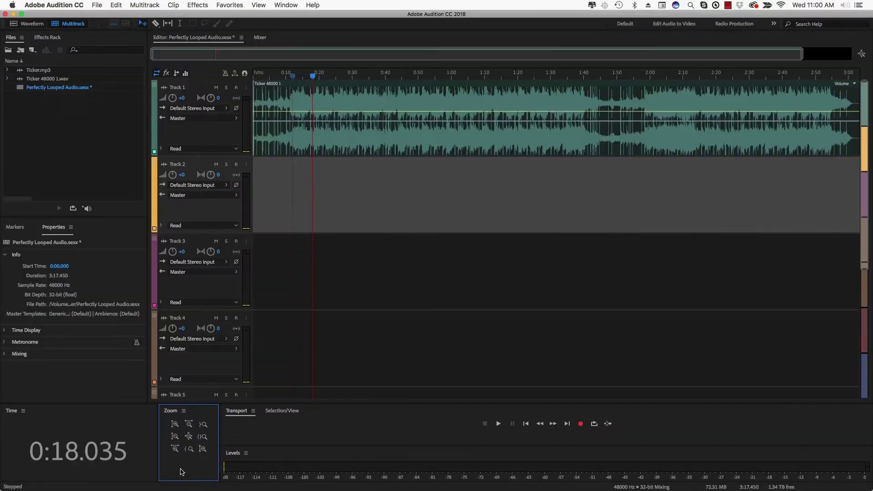
click(180, 473)
click(98, 7)
mouse_move(110, 15)
click(244, 15)
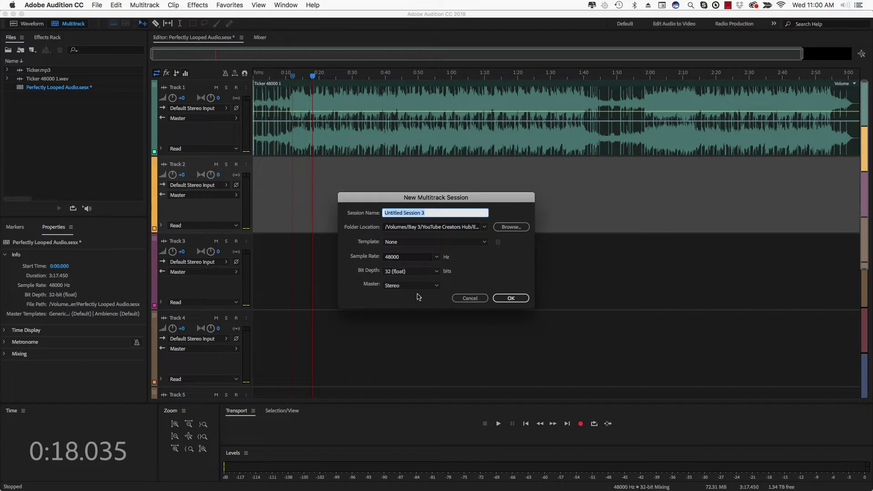
click(465, 298)
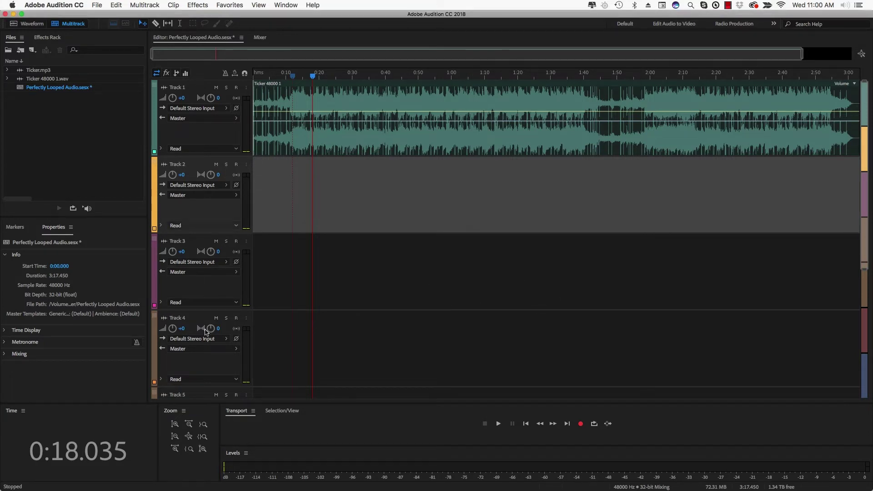
scroll(203, 282, down, 1)
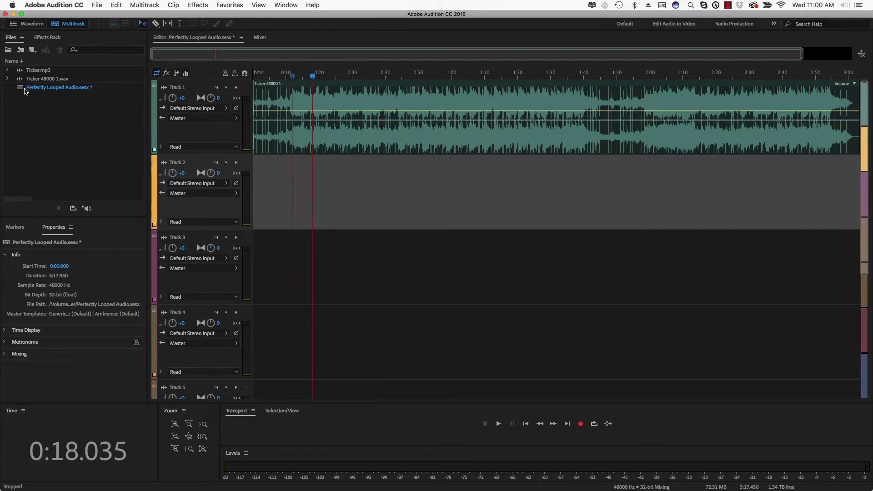
double_click(45, 79)
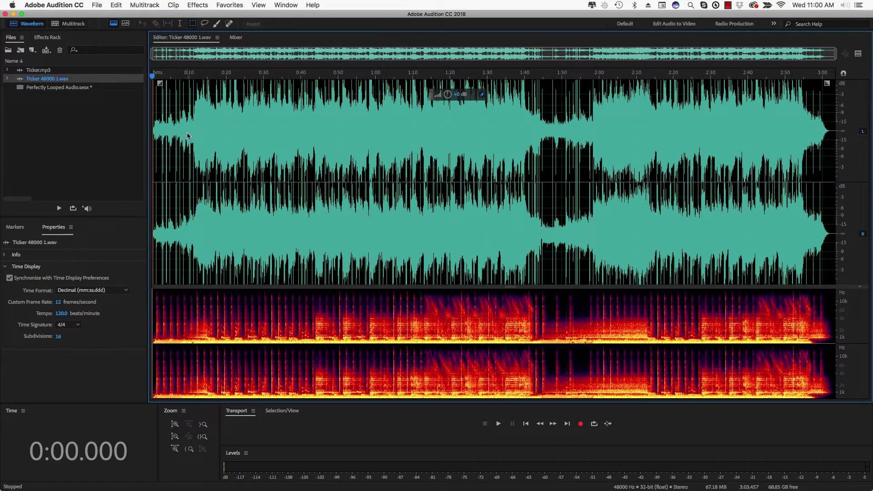
click(189, 131)
key(space)
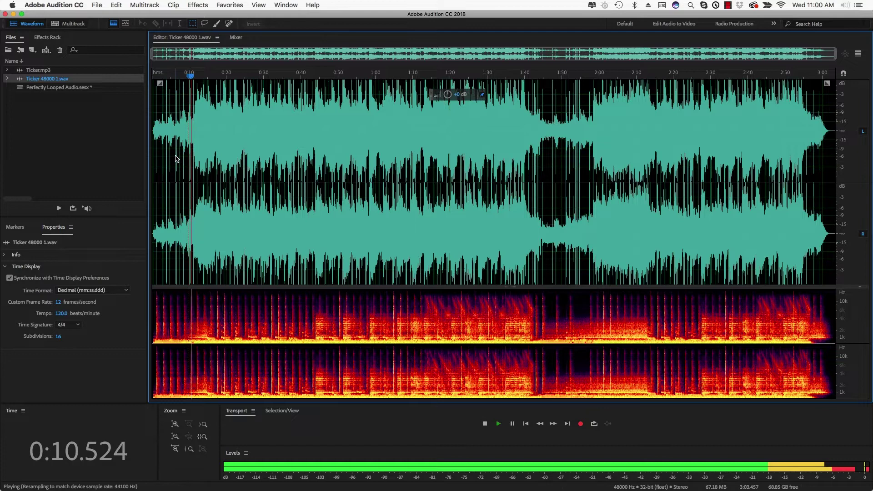
key(space)
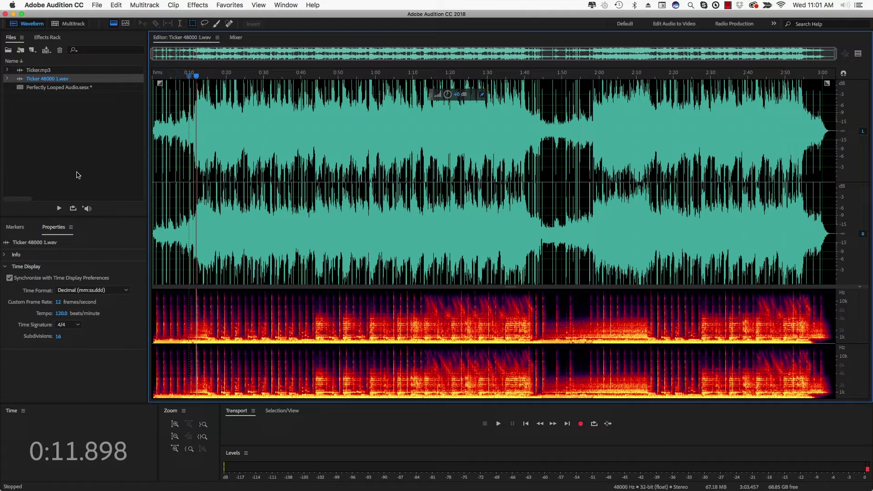
double_click(37, 87)
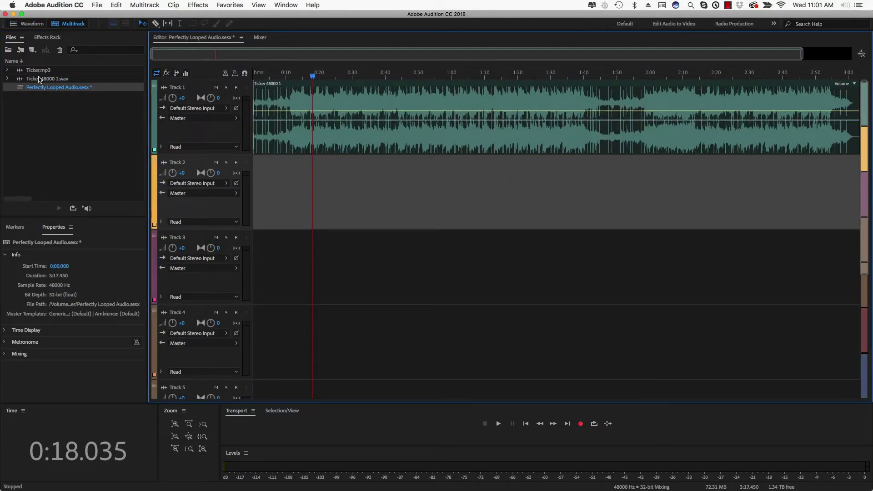
- Move the Ticker file toward Track 1 and back, then open the Window menu's panel list
drag(39, 79, 111, 86)
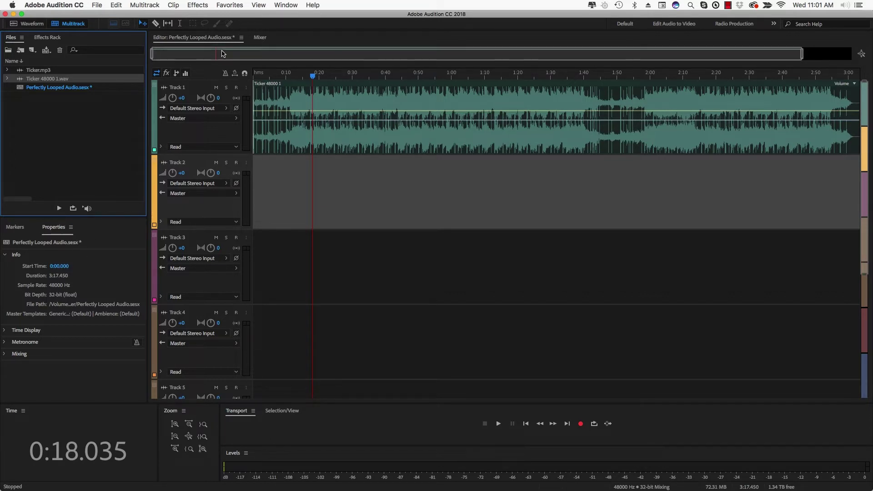
click(286, 5)
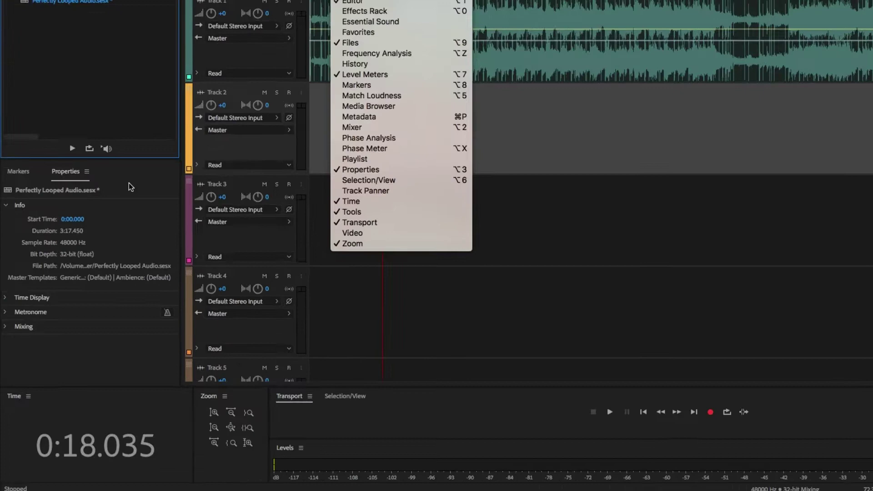
- Select the Ticker 48000 1 clip and enable Remix in its Properties panel
click(131, 186)
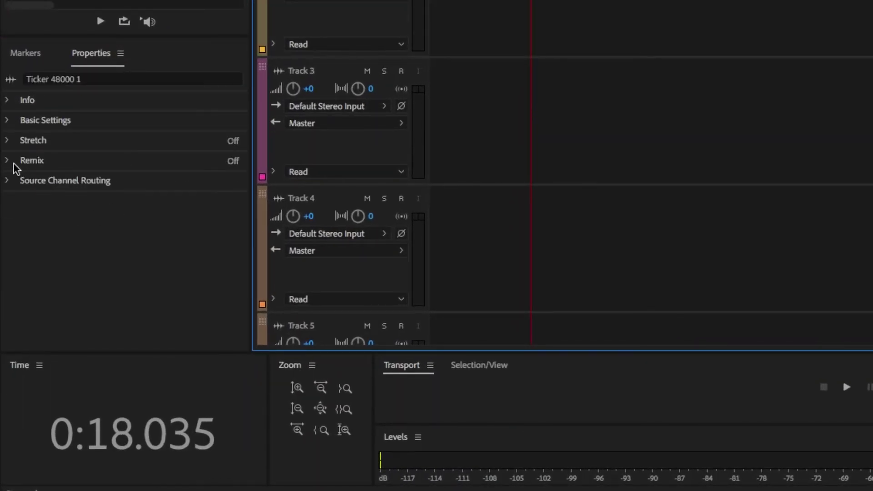
click(8, 162)
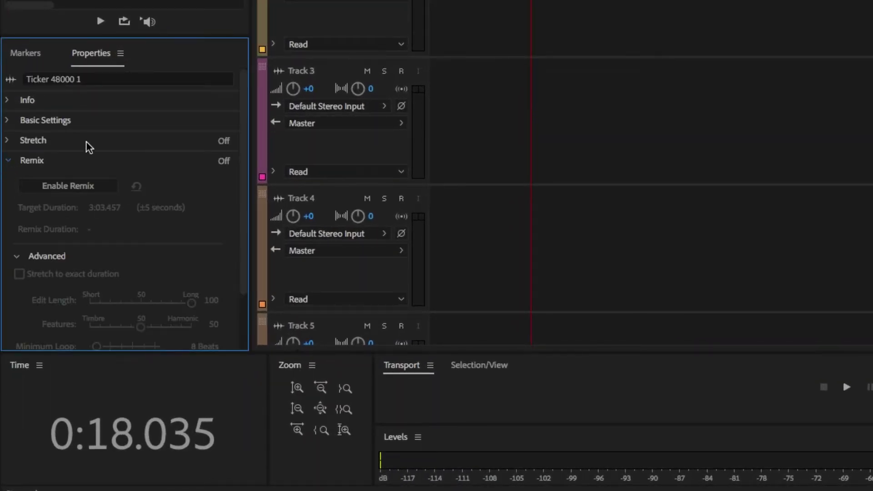
click(80, 190)
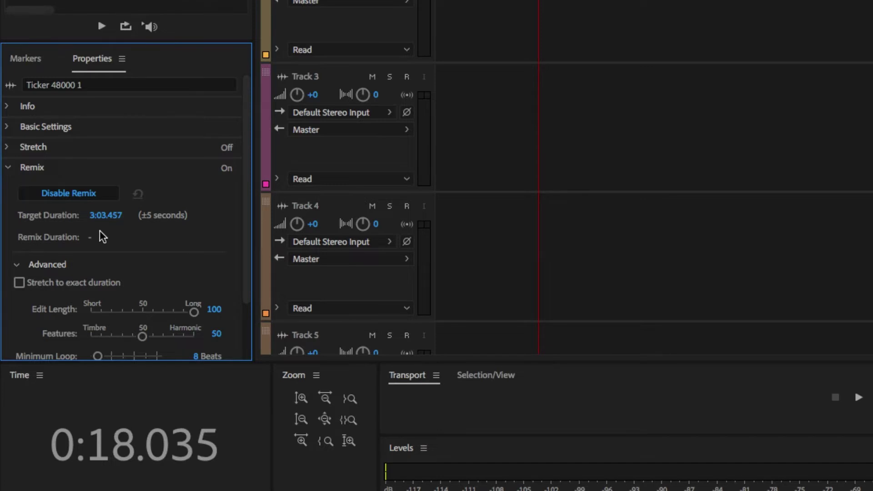
- Change the Ticker clip's Remix target duration from 3:03.457 to 4:33.000
click(99, 215)
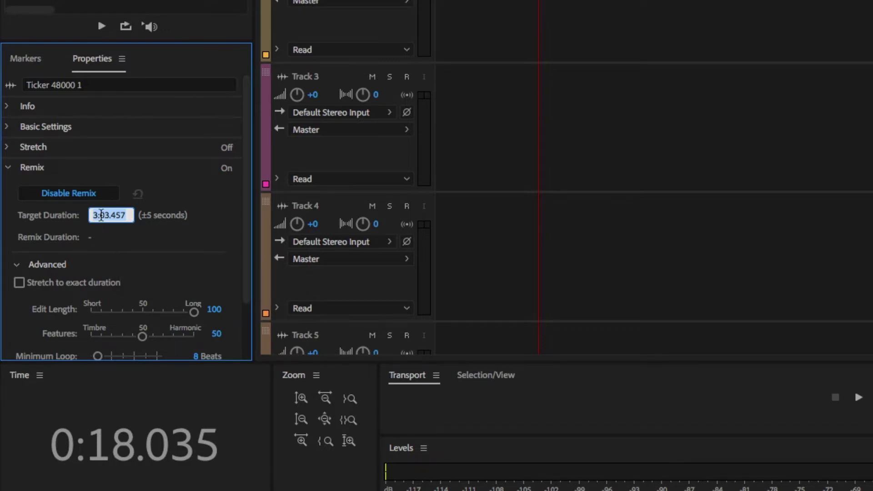
click(98, 216)
text(4)
key(Delete)
key(Delete)
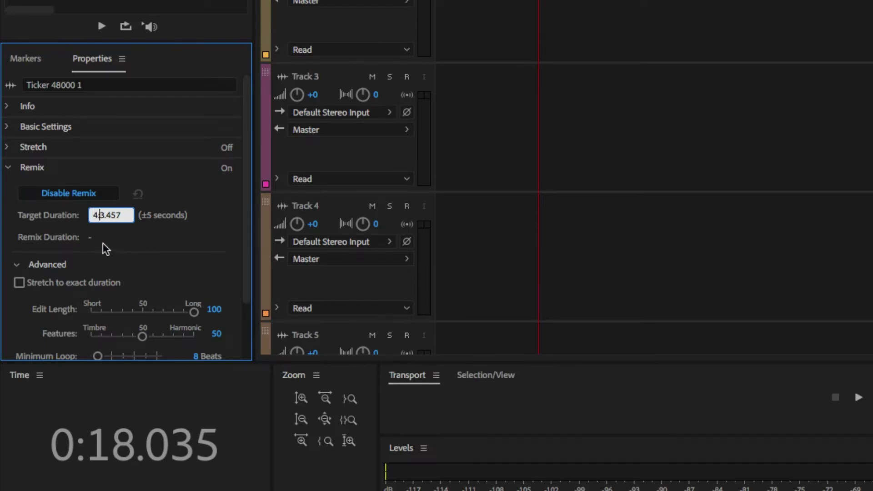
text(:3)
key(BackSpace)
key(BackSpace)
key(BackSpace)
text(000)
scroll(135, 253, down, 3)
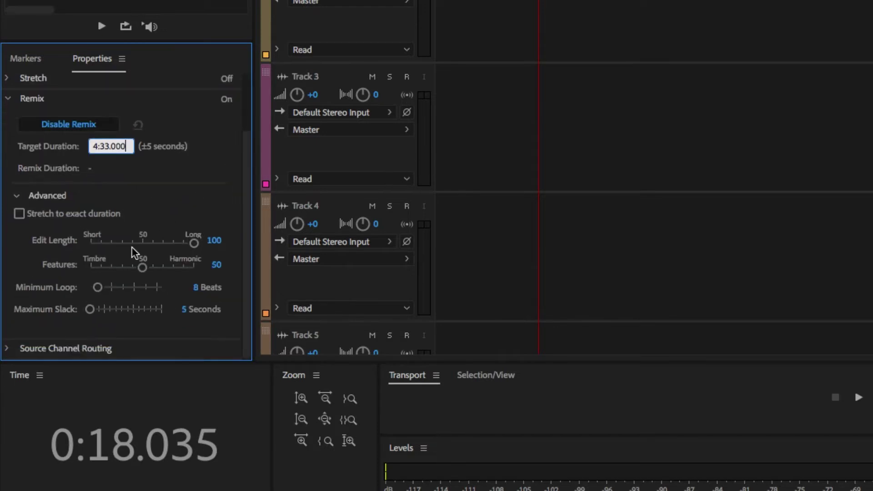
scroll(133, 246, up, 3)
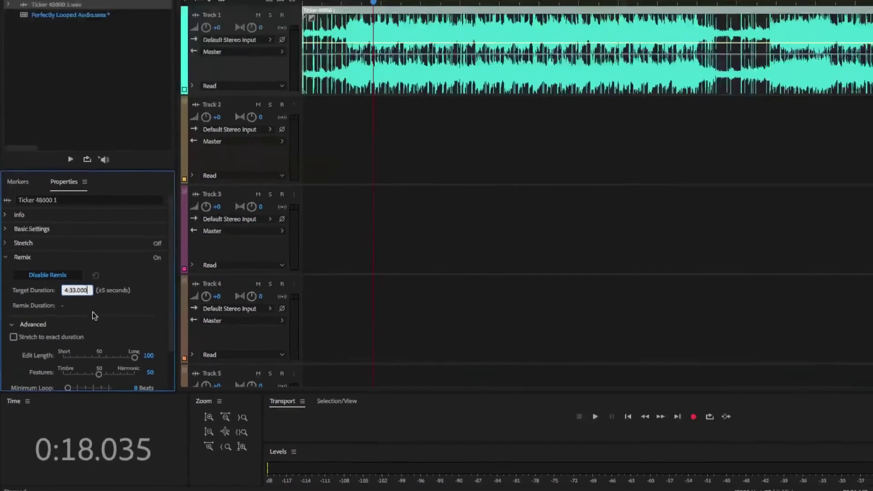
- Apply the 4:33.000 remix and play the 4:38.002 clip's ending from near 4:28
key(Return)
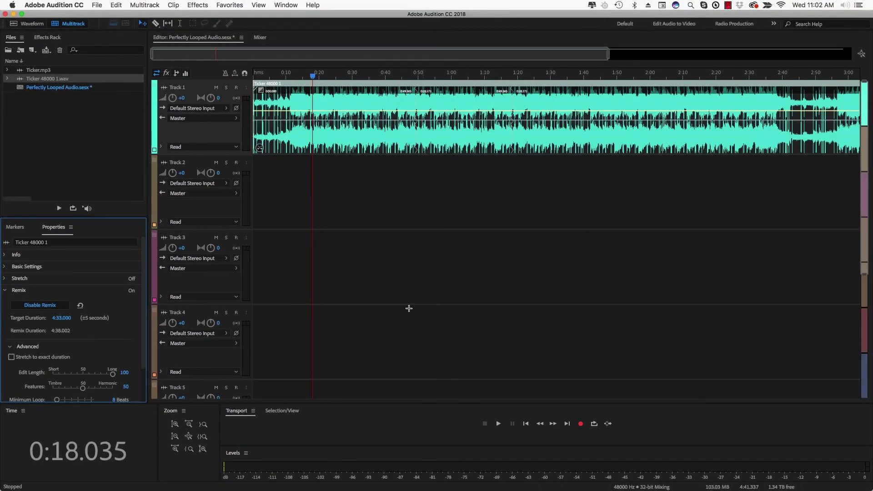
drag(282, 56, 569, 55)
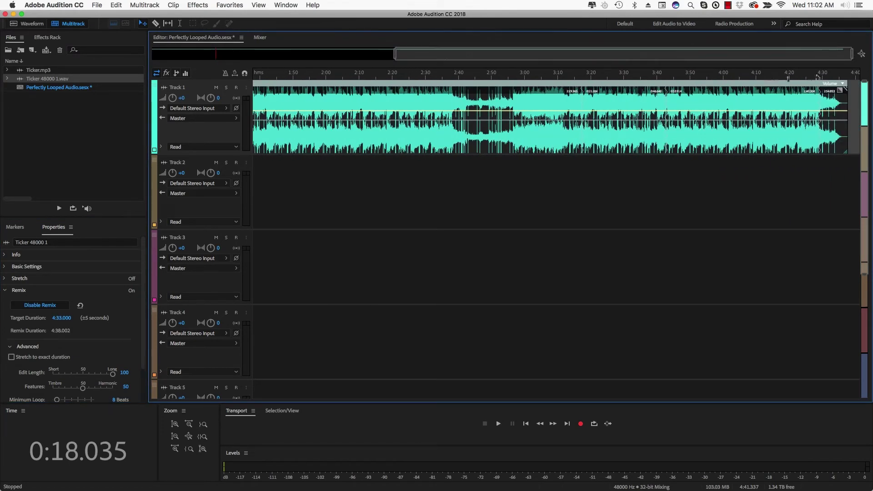
click(818, 75)
key(space)
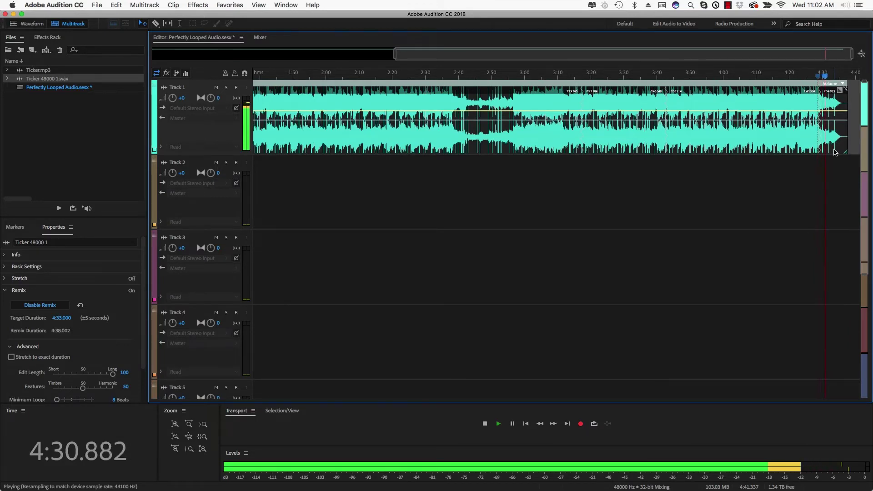
key(space)
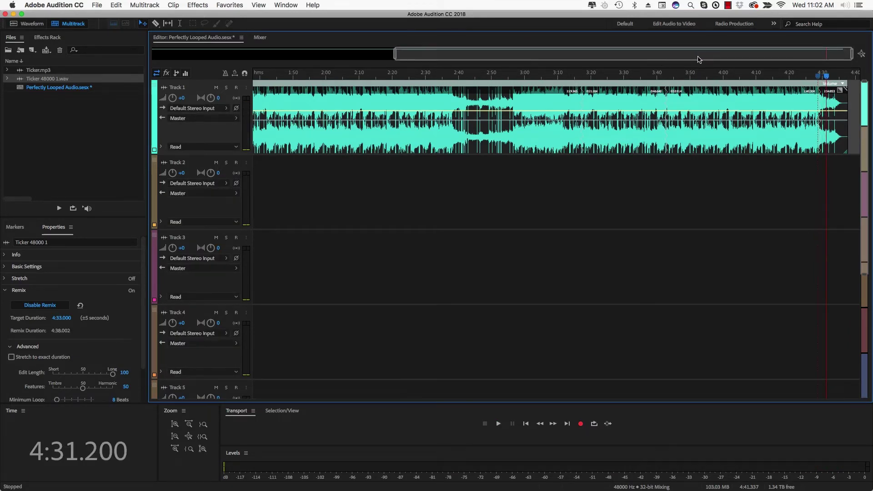
drag(700, 57, 414, 47)
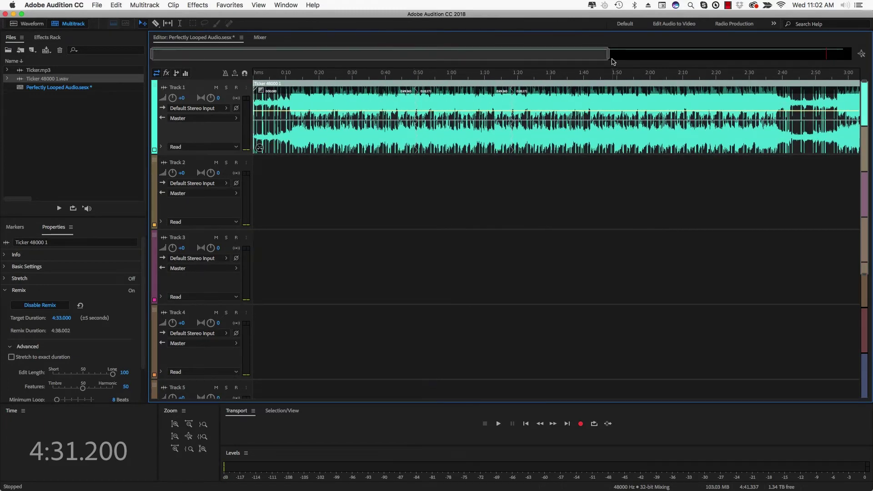
scroll(200, 206, up, 2)
scroll(409, 250, up, 2)
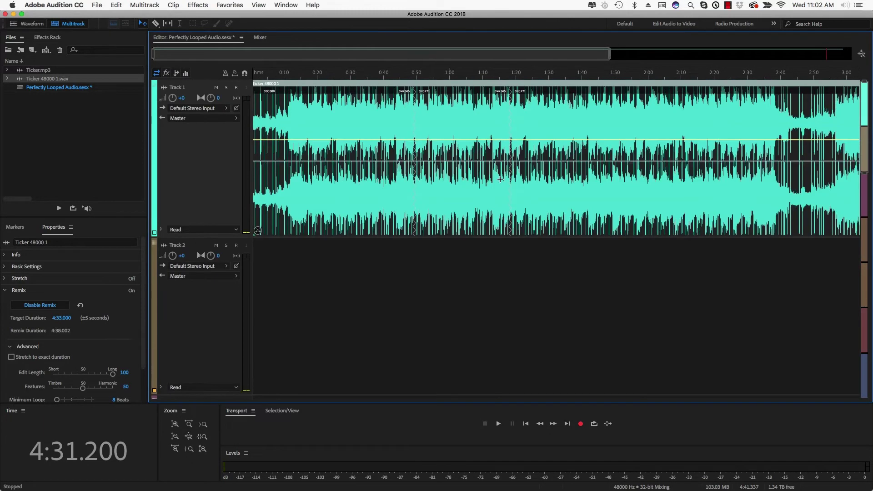
- Zoom in around 0:49 and play across the remix cut there
drag(608, 57, 294, 57)
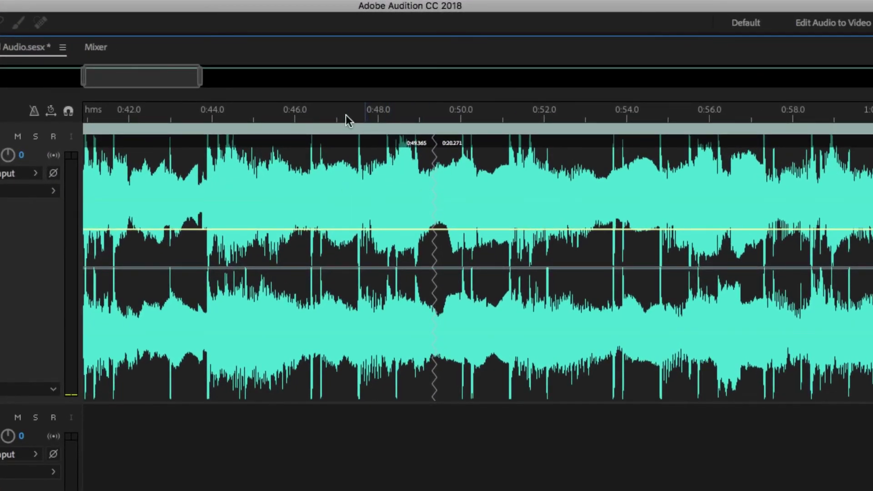
click(322, 116)
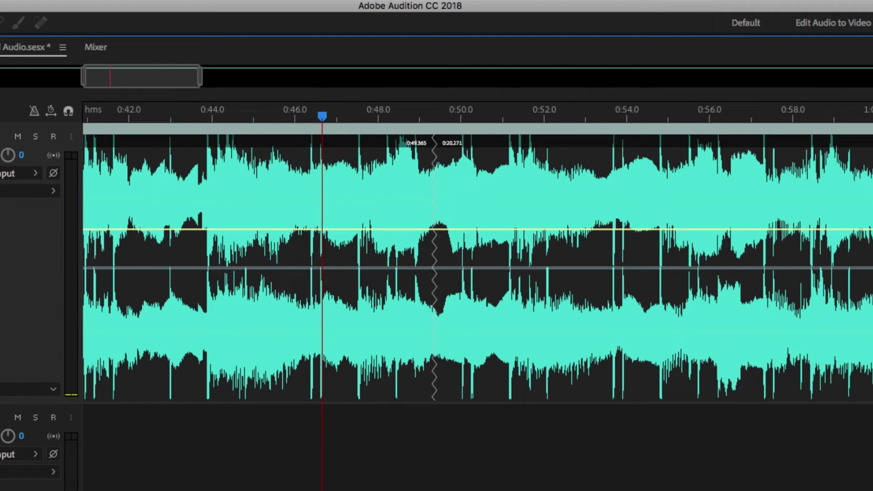
key(space)
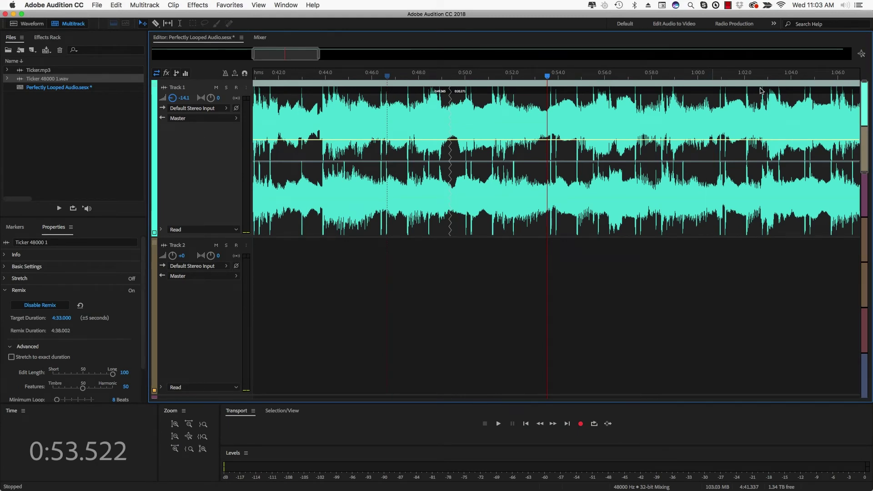
- Zoom out fully to show the whole remixed session, check Final Cut Pro, and return
click(864, 56)
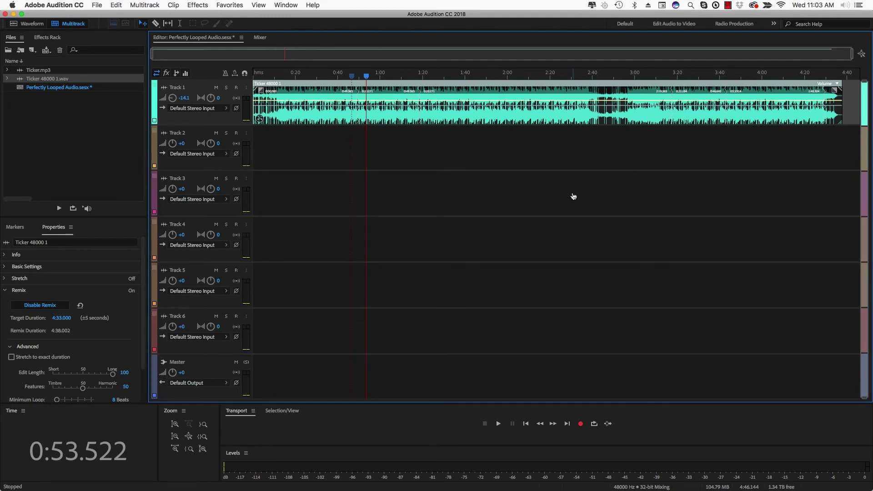
key(super+Tab)
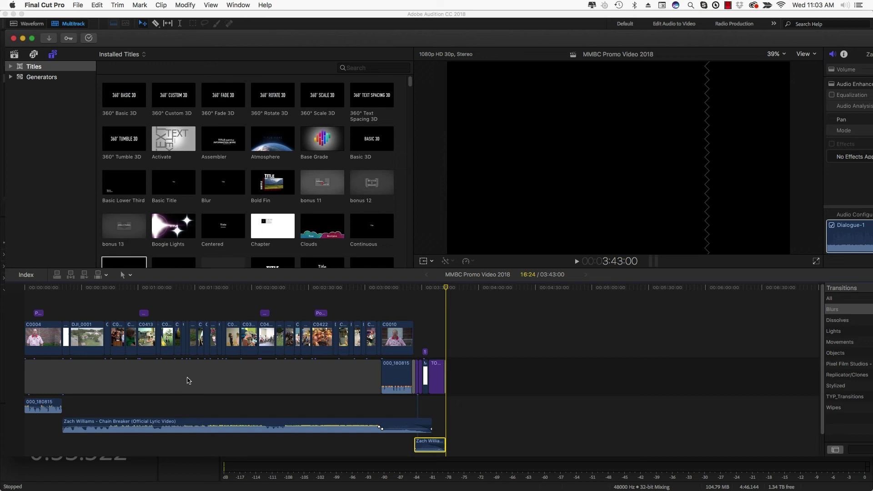
click(195, 478)
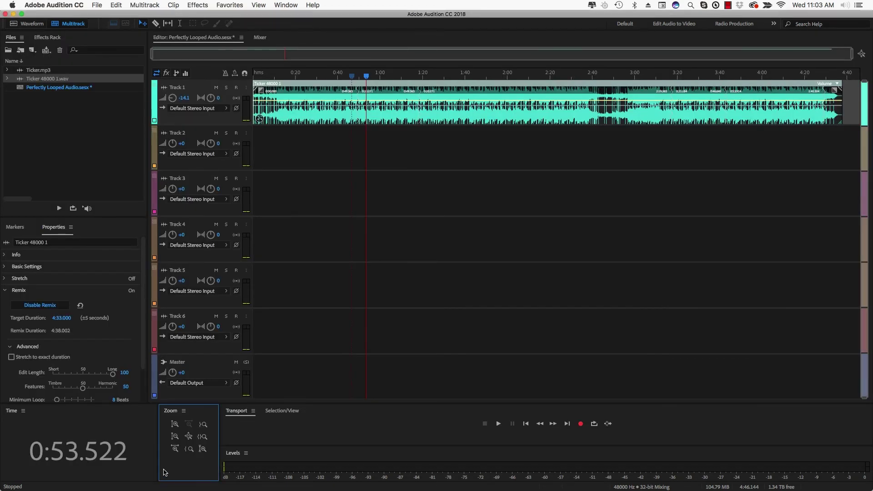